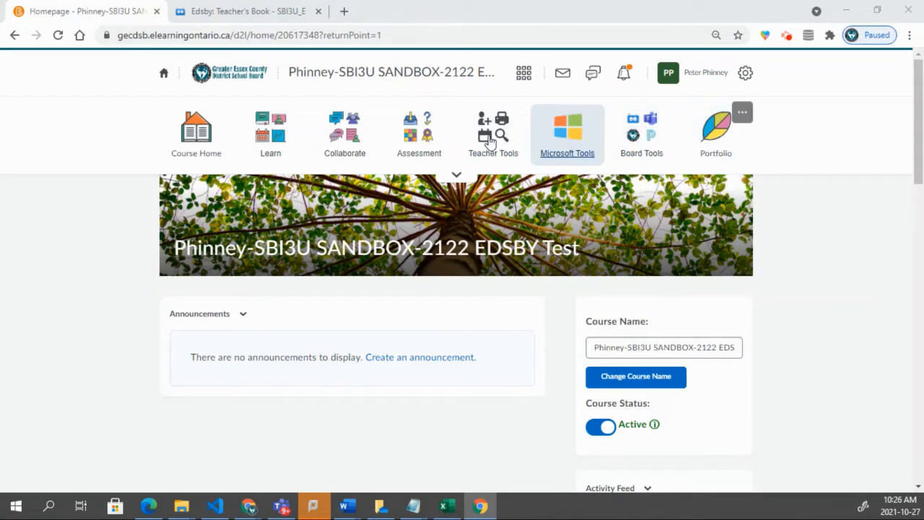
- Add the Export Grades to EDSBY link to the course navbar, finding it by searching for "export", and save the navbar
left_click(744, 114)
left_click(755, 149)
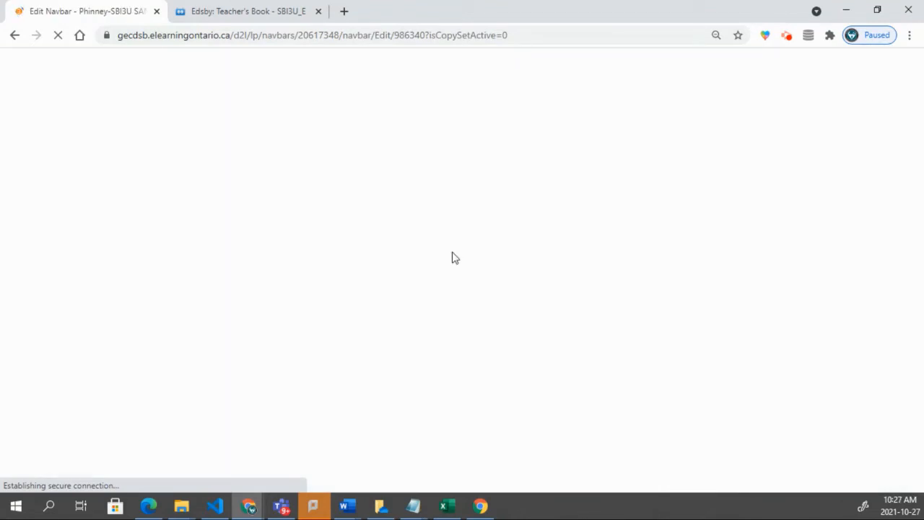
scroll(456, 270, "down", 3)
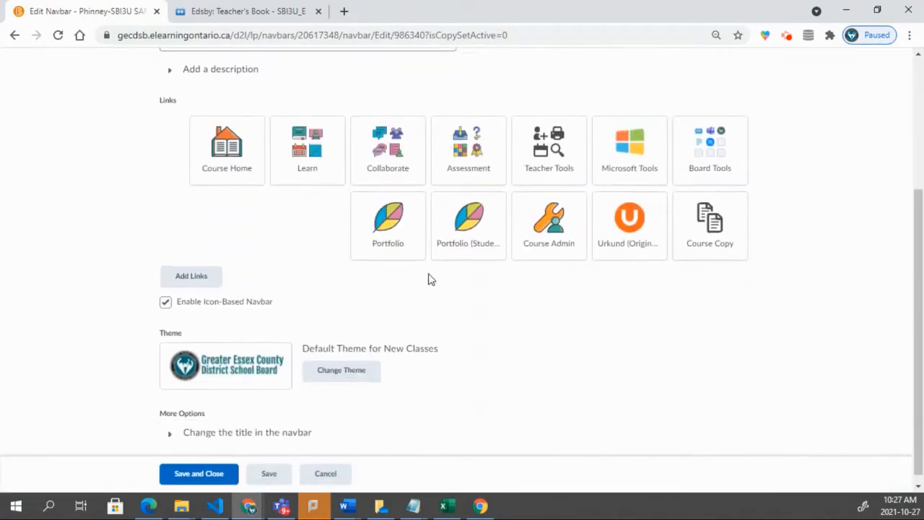
left_click(195, 279)
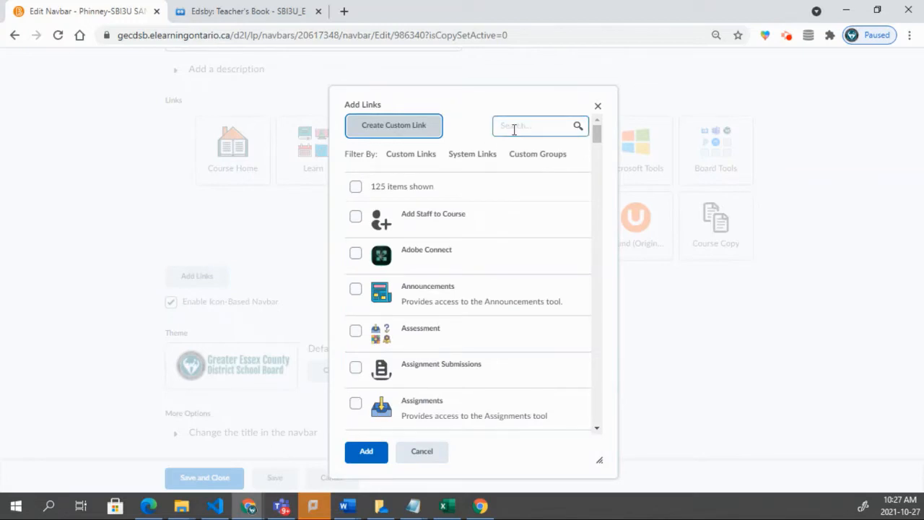
left_click(514, 128)
type("export")
key("Return")
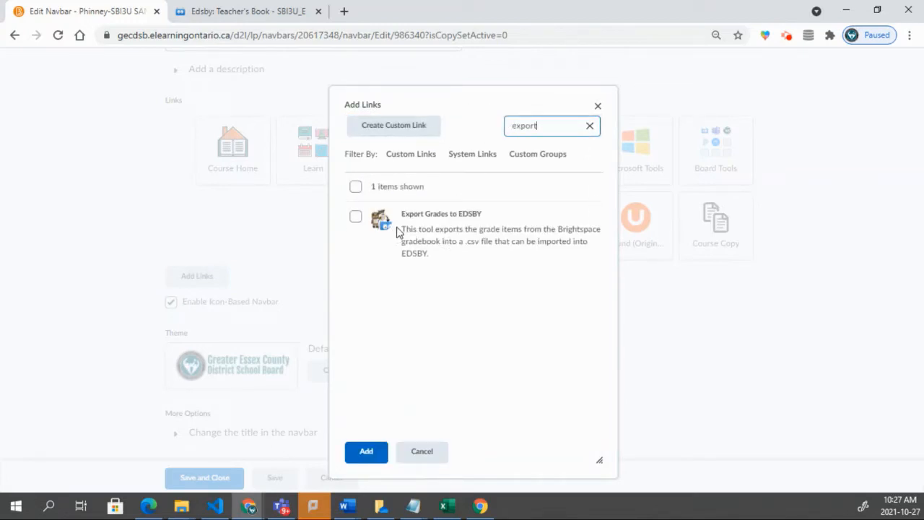
left_click(355, 217)
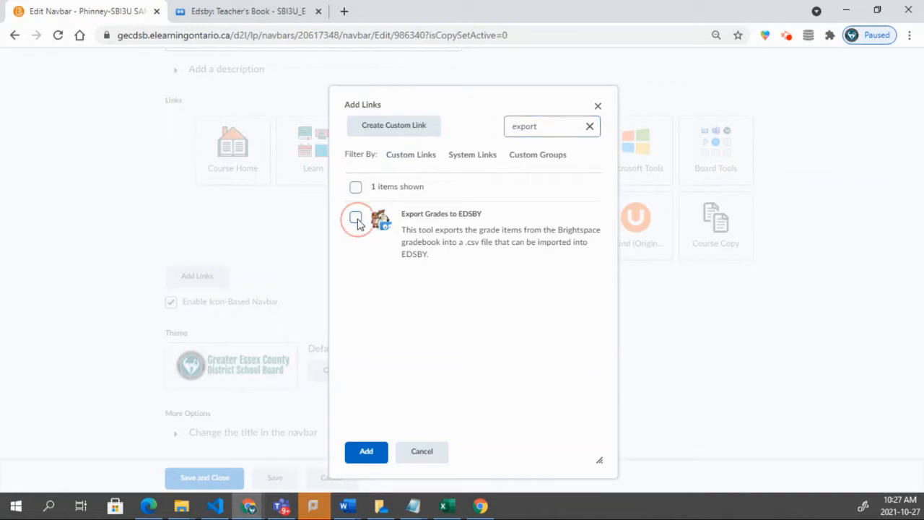
left_click(374, 451)
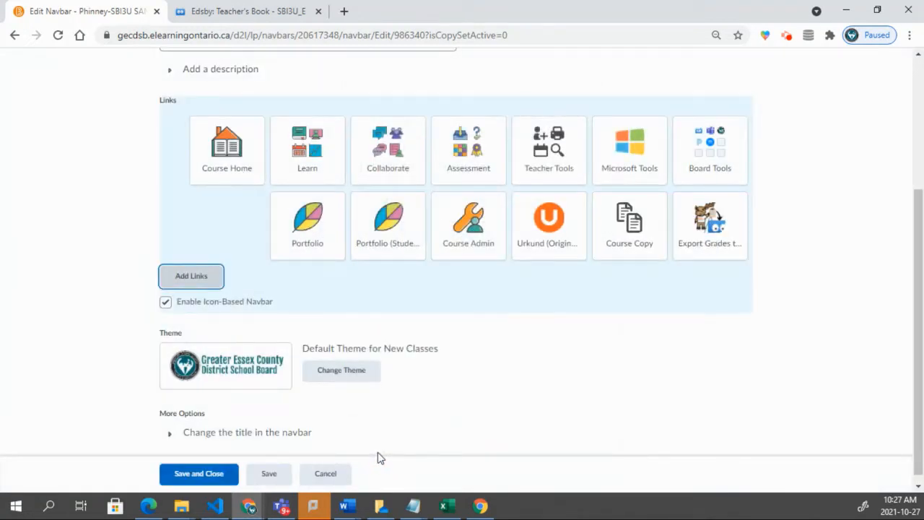
left_click(213, 473)
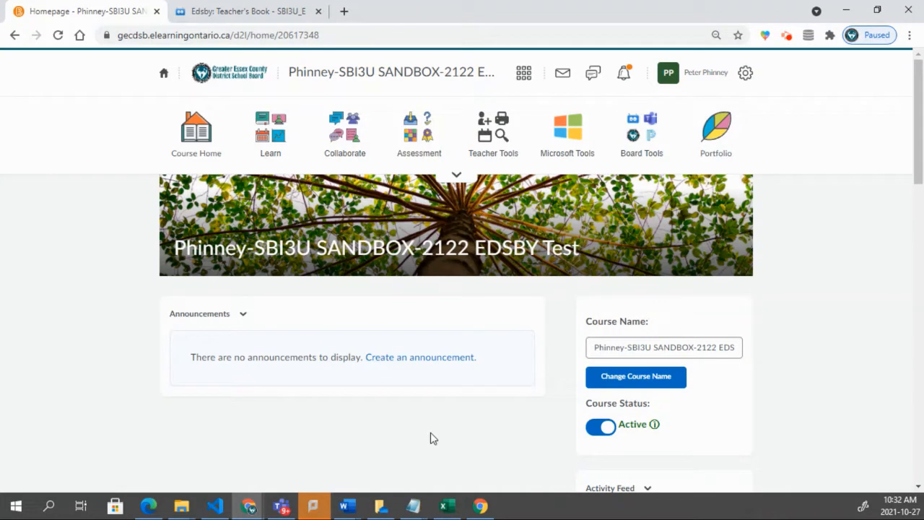
- Expand the course navbar and open the Export Grades to EDSBY tool
left_click(456, 176)
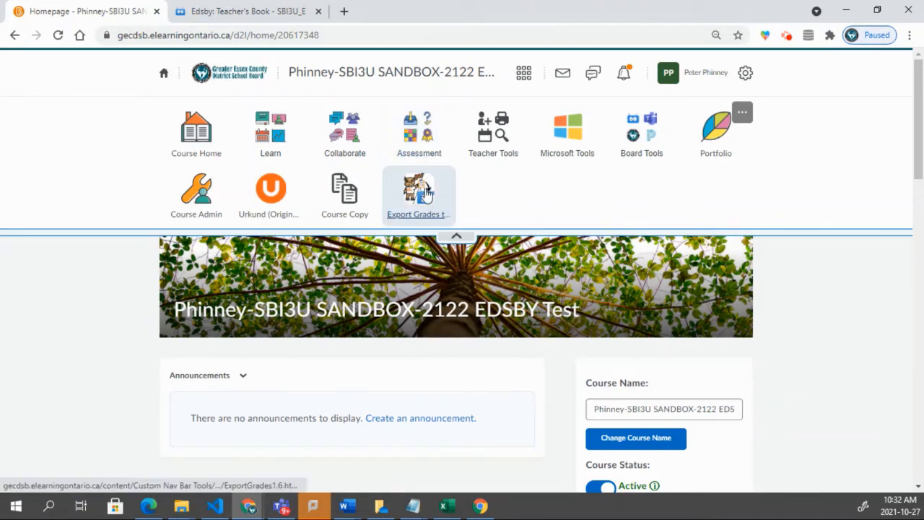
left_click(427, 193)
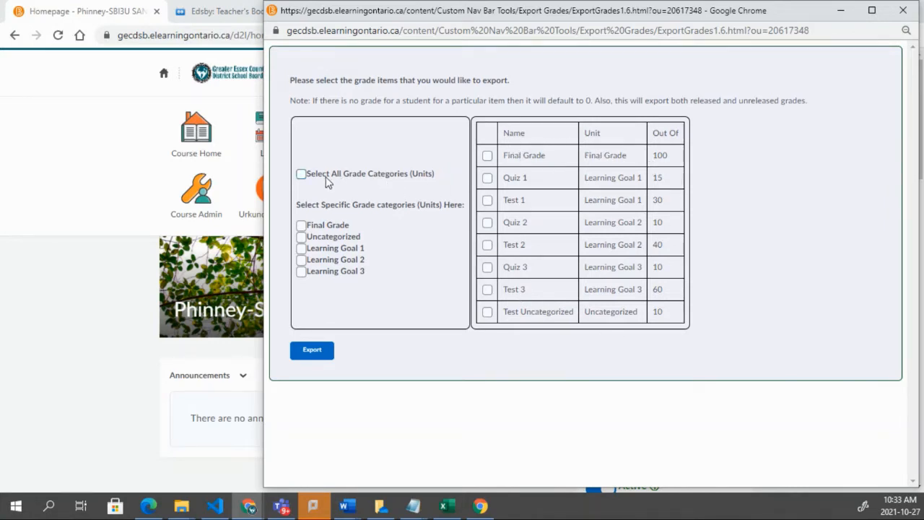
- Try selecting and clearing all grade categories, each learning goal category and the Final Grade category and item
left_click(301, 175)
left_click(301, 174)
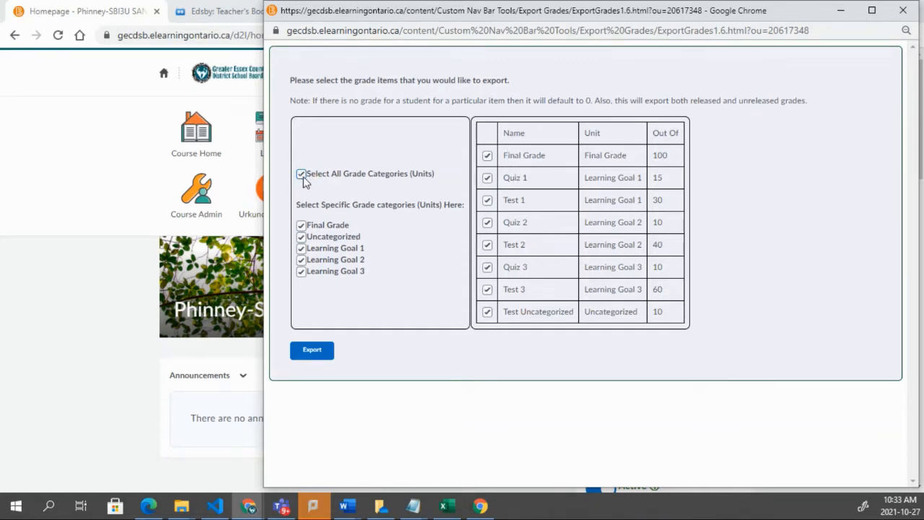
left_click(302, 249)
left_click(301, 248)
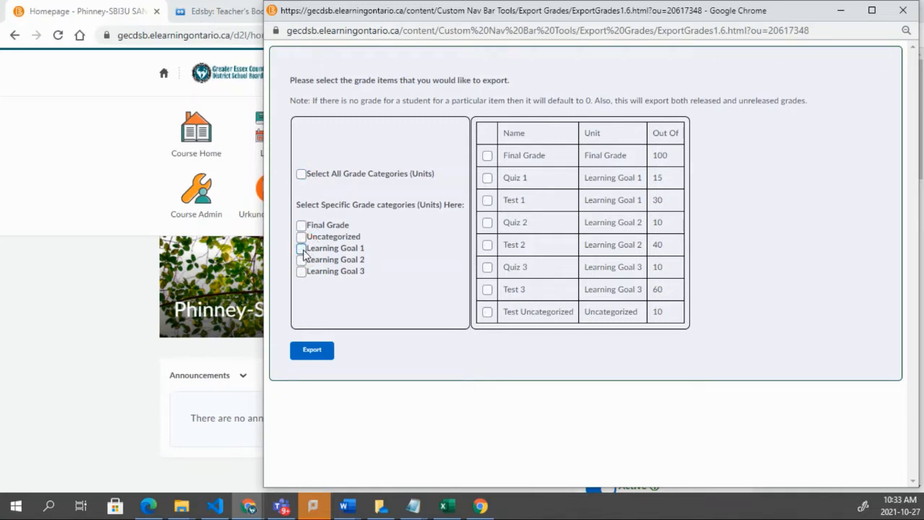
left_click(301, 259)
left_click(302, 261)
left_click(301, 272)
left_click(301, 271)
left_click(301, 225)
left_click(301, 225)
left_click(487, 156)
- Select all grade categories, export their grade items to a CSV file, and close the export tool
left_click(302, 176)
left_click_drag(729, 20, 689, 16)
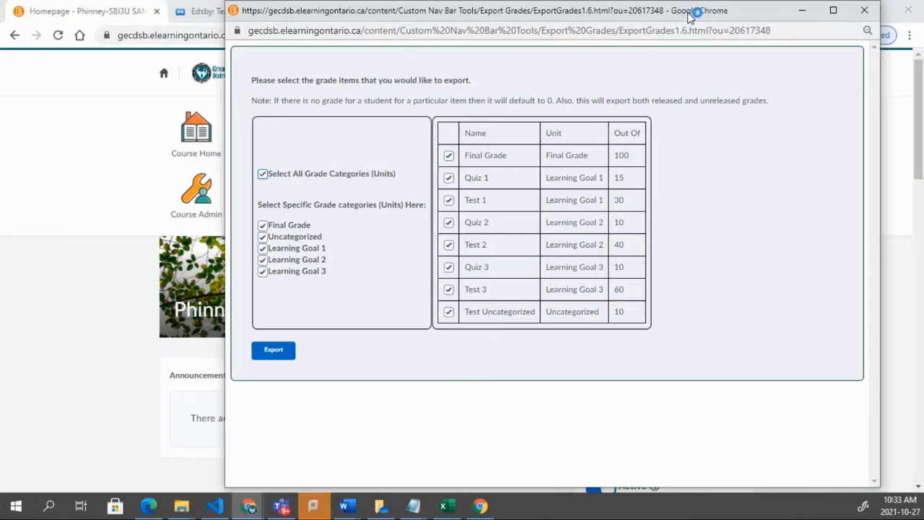
left_click(291, 353)
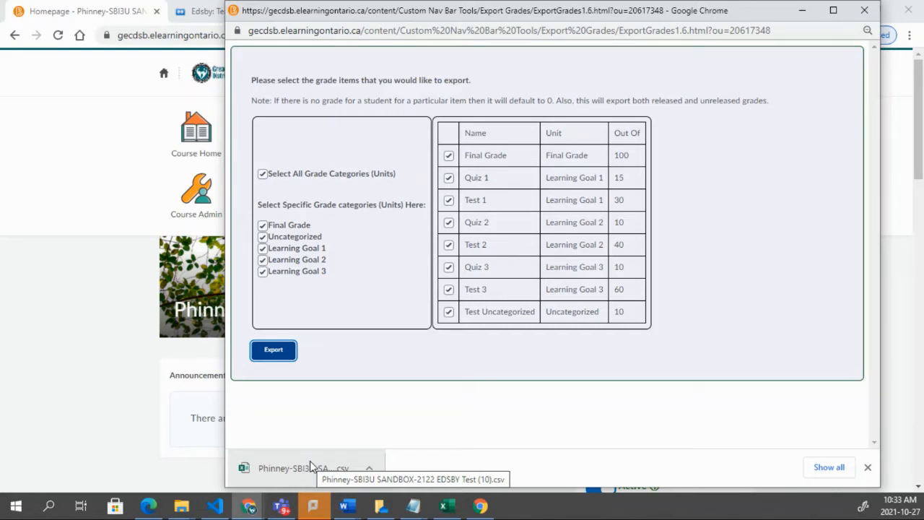
key("ctrl+w")
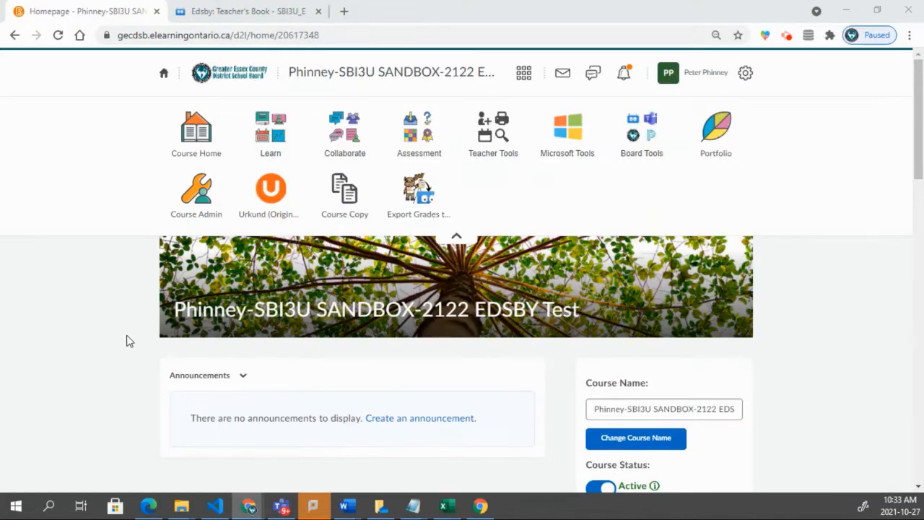
- Switch to the Biology gradebook in Edsby and load the exported "SANDBOX-2122 EDSBY Test (10)" CSV file for import
left_click(231, 11)
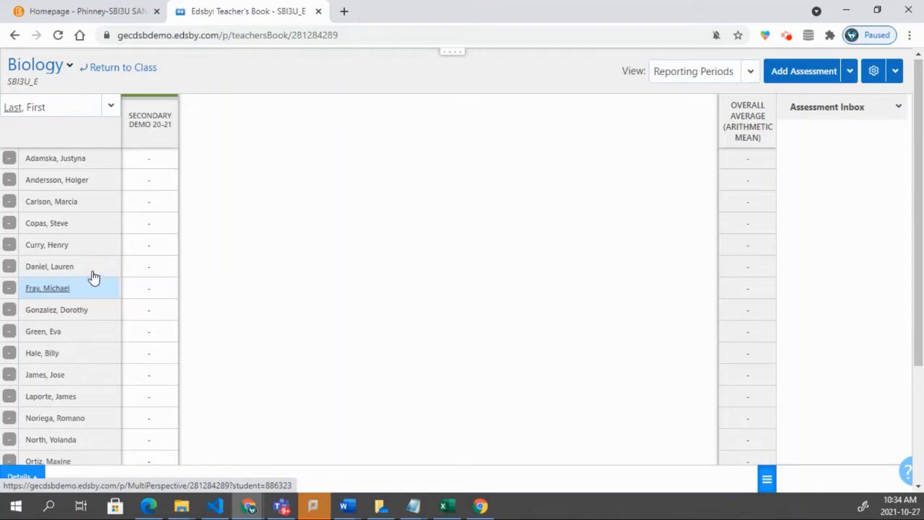
mouse_move(93, 277)
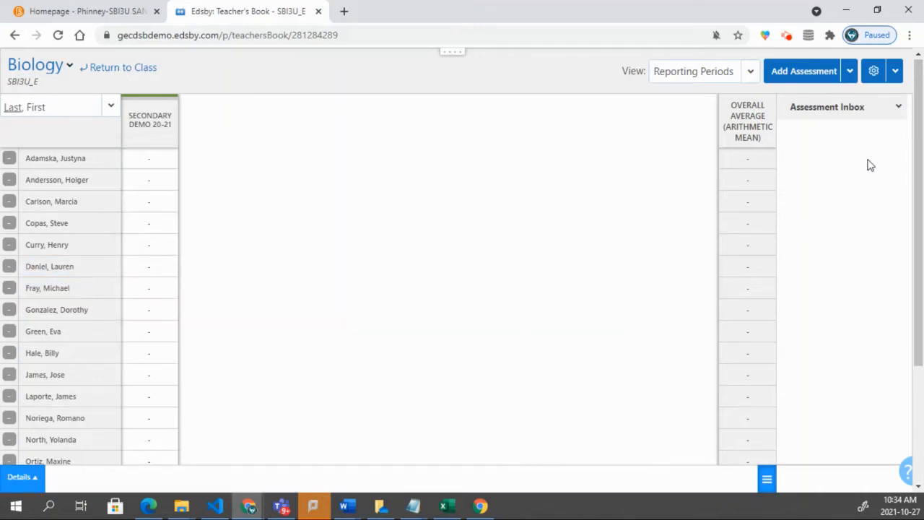
left_click(895, 72)
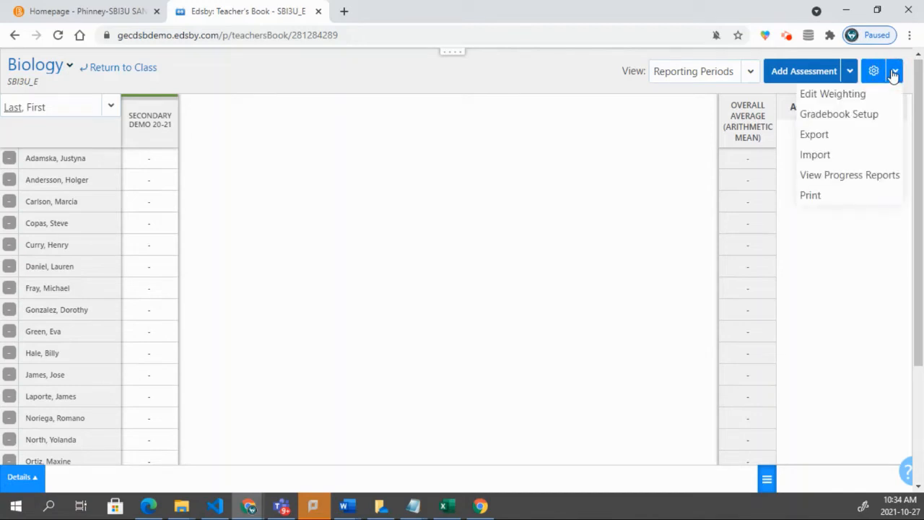
left_click(835, 155)
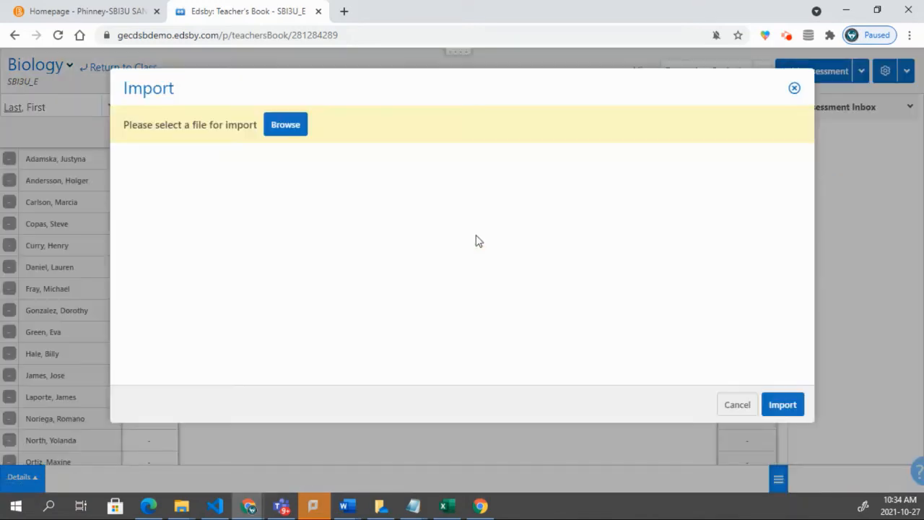
left_click(292, 127)
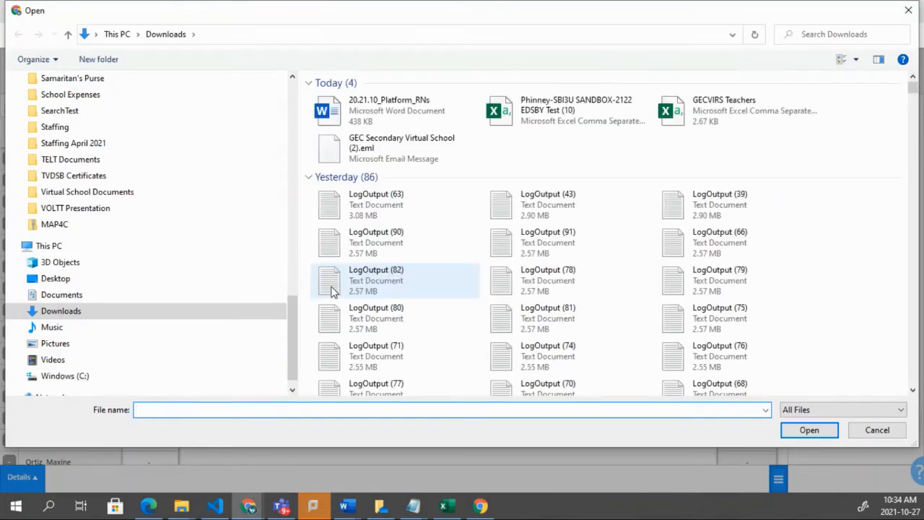
left_click(584, 123)
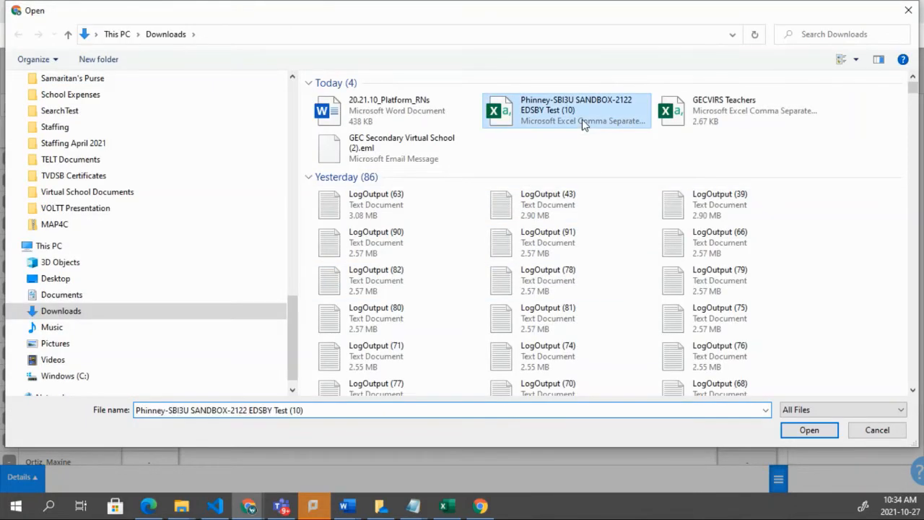
left_click(809, 431)
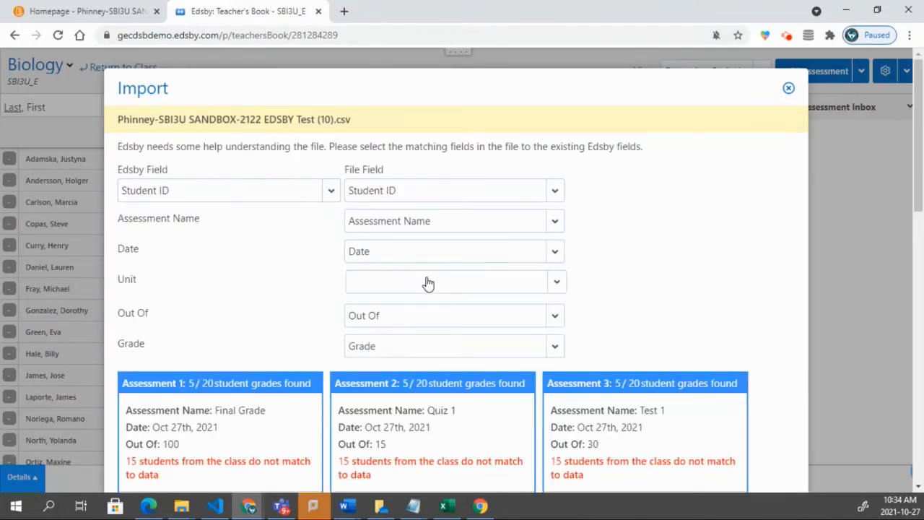
- Look through the detected assessments and set the import's Unit field to "Unit: Test"
scroll(427, 283, "down", 8)
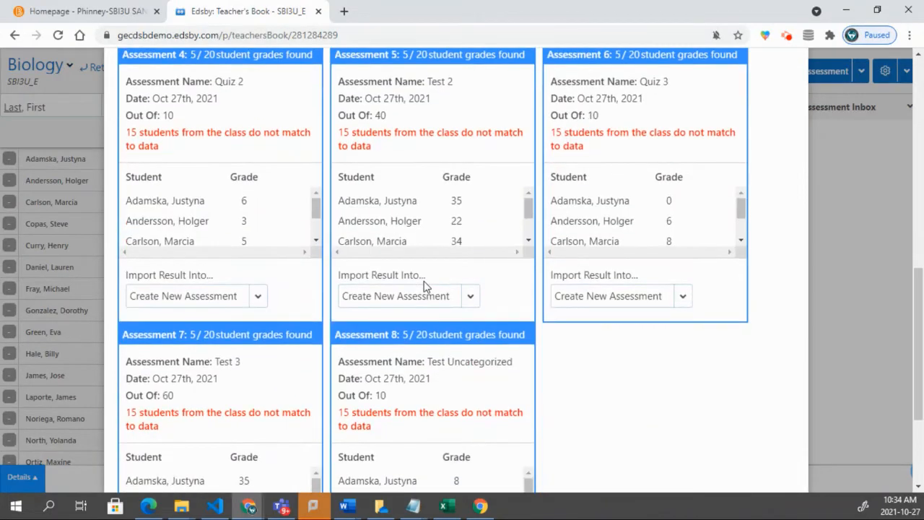
scroll(424, 285, "down", 3)
scroll(423, 288, "up", 1)
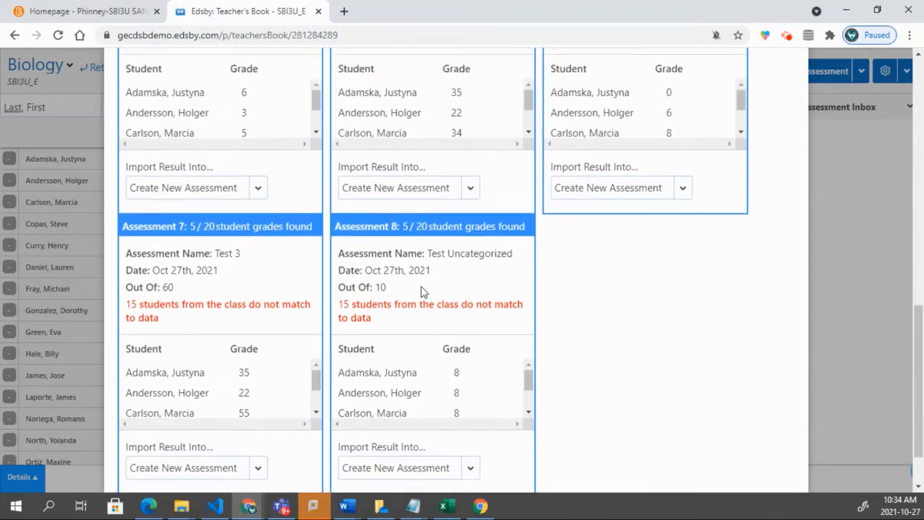
scroll(422, 303, "up", 10)
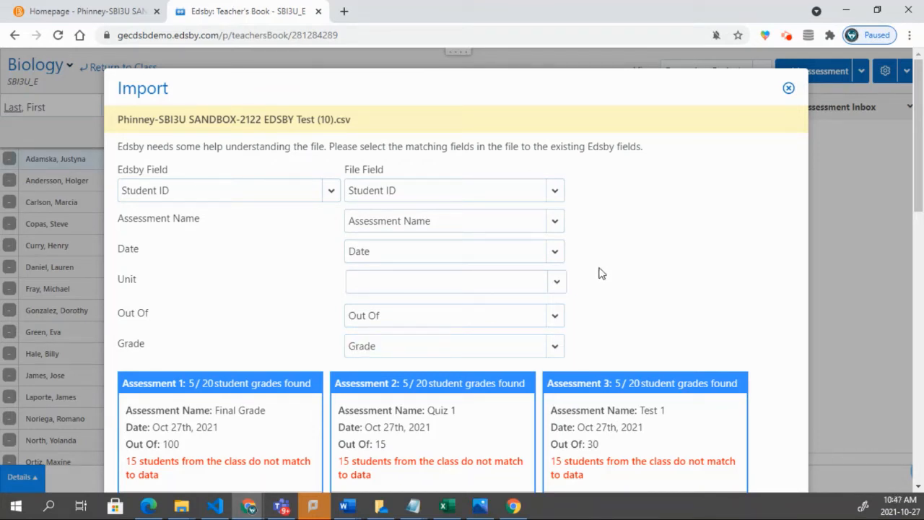
left_click(444, 283)
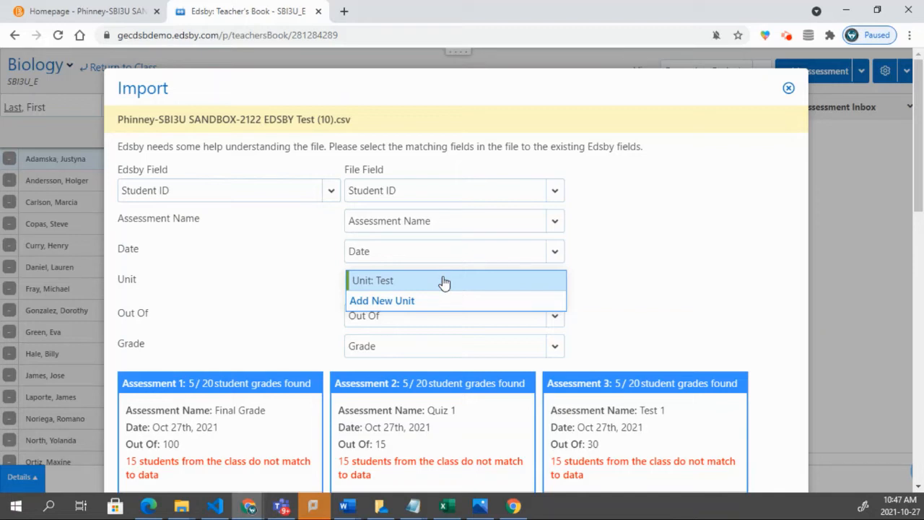
left_click(444, 282)
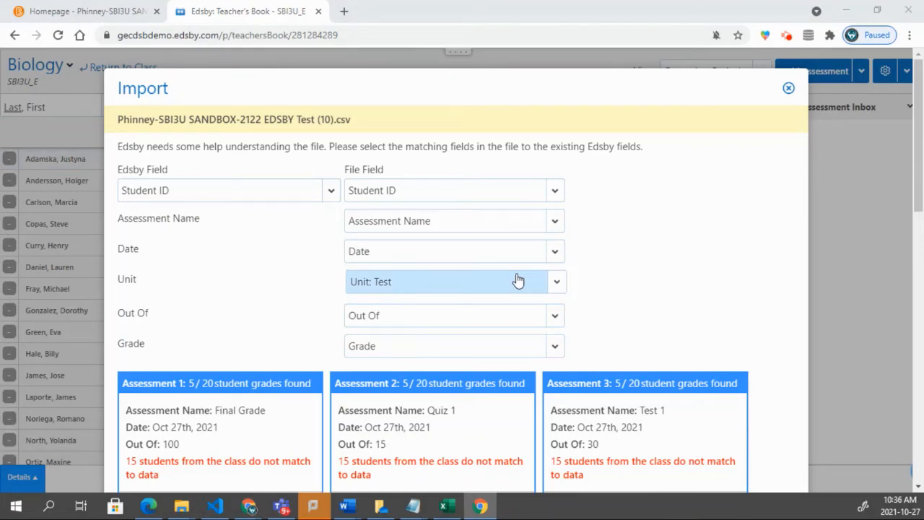
- Check the names, dates, maximum marks, student grades and import targets of the assessments in the import preview
scroll(519, 281, "down", 3)
scroll(518, 280, "down", 2)
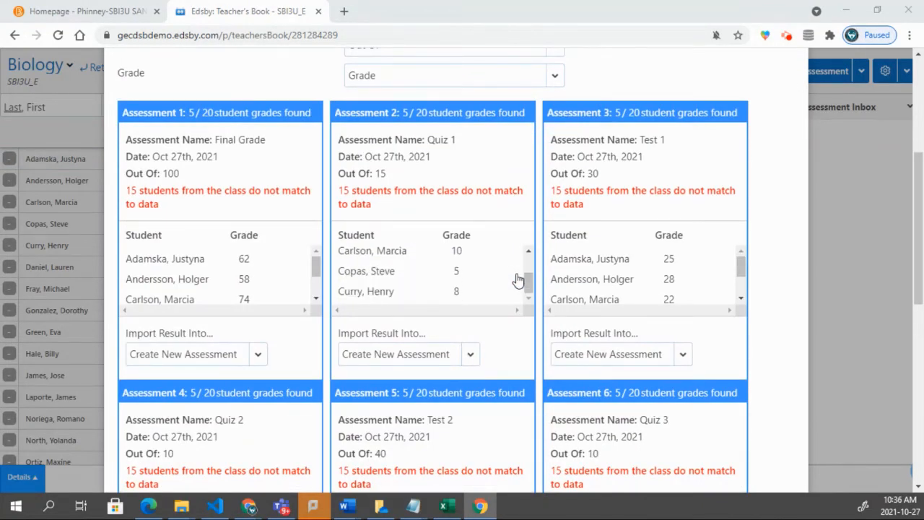
scroll(600, 251, "down", 2)
scroll(606, 250, "up", 2)
scroll(445, 256, "down", 3)
scroll(446, 254, "up", 4)
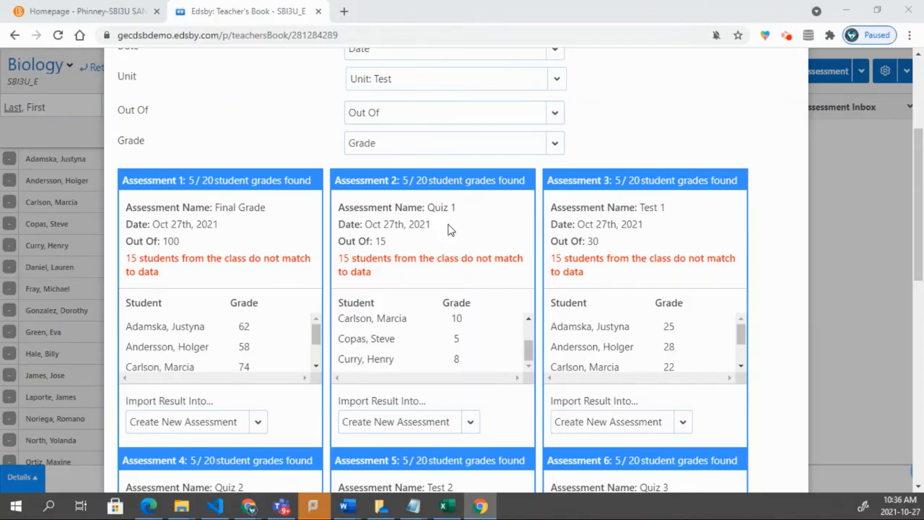
scroll(447, 230, "down", 1)
scroll(448, 229, "down", 5)
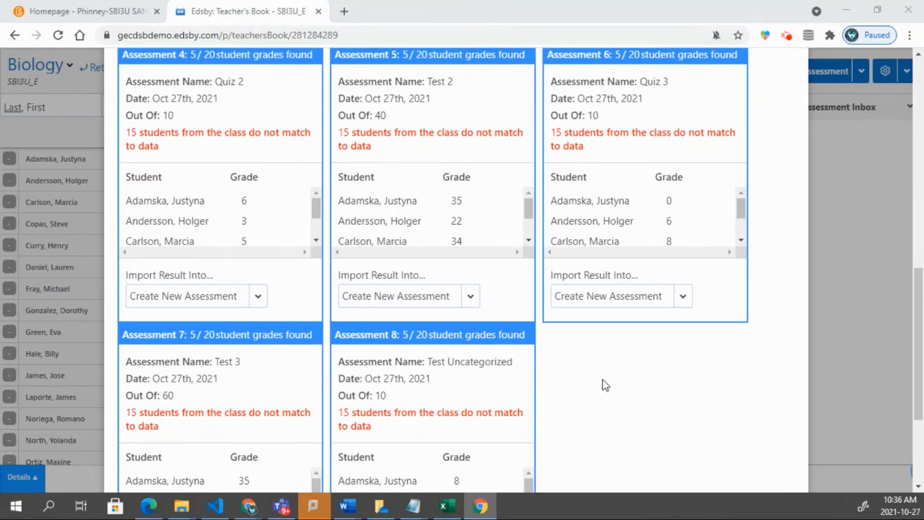
- Import the grades of all eight assessments into the gradebook as new assessments
scroll(639, 357, "down", 1)
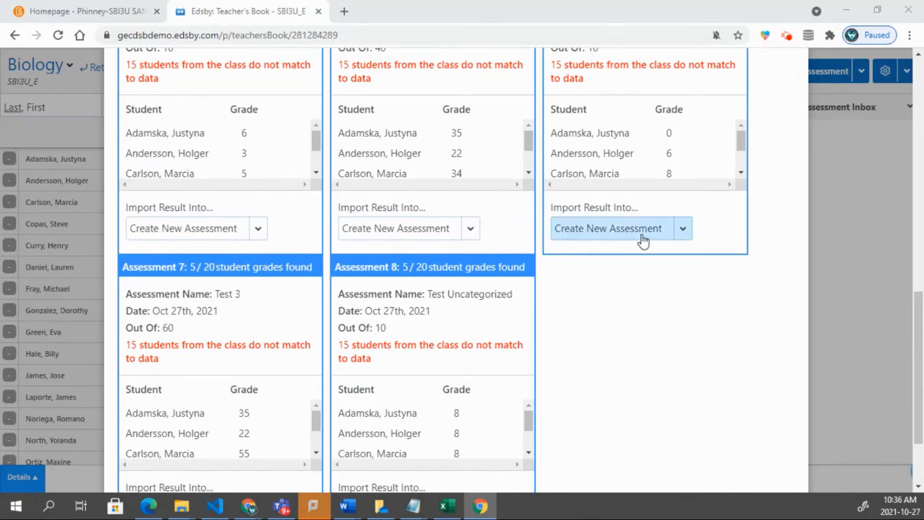
scroll(623, 338, "down", 2)
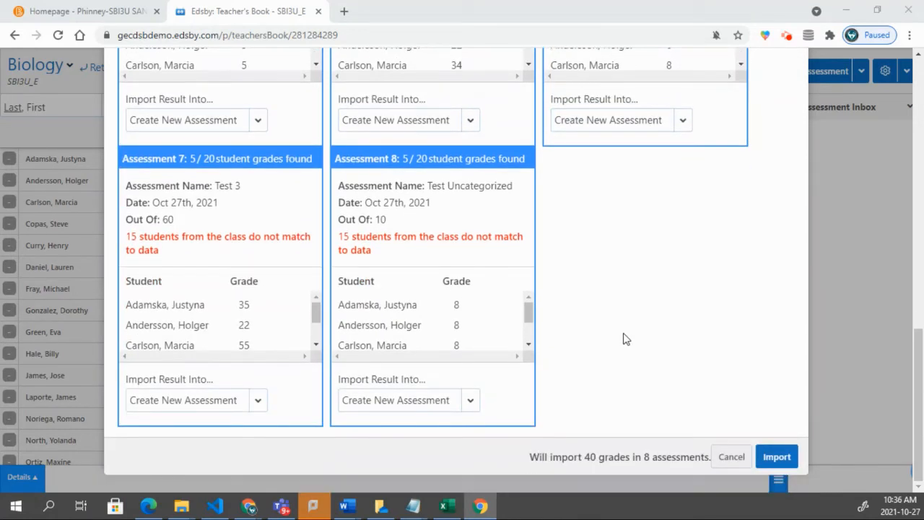
left_click(777, 457)
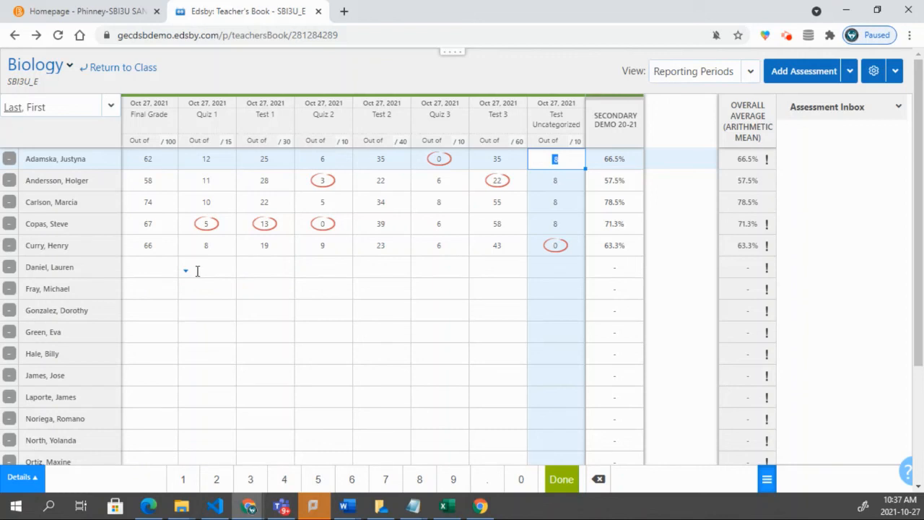
left_click(787, 43)
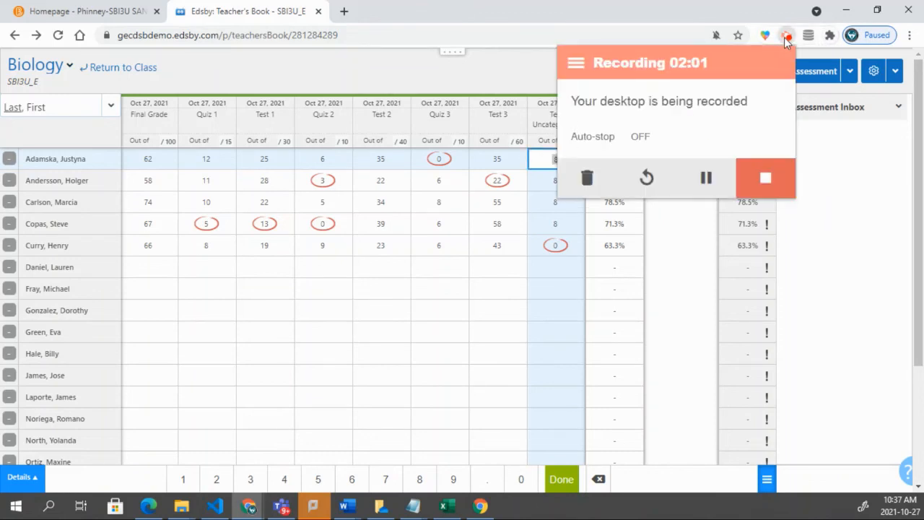